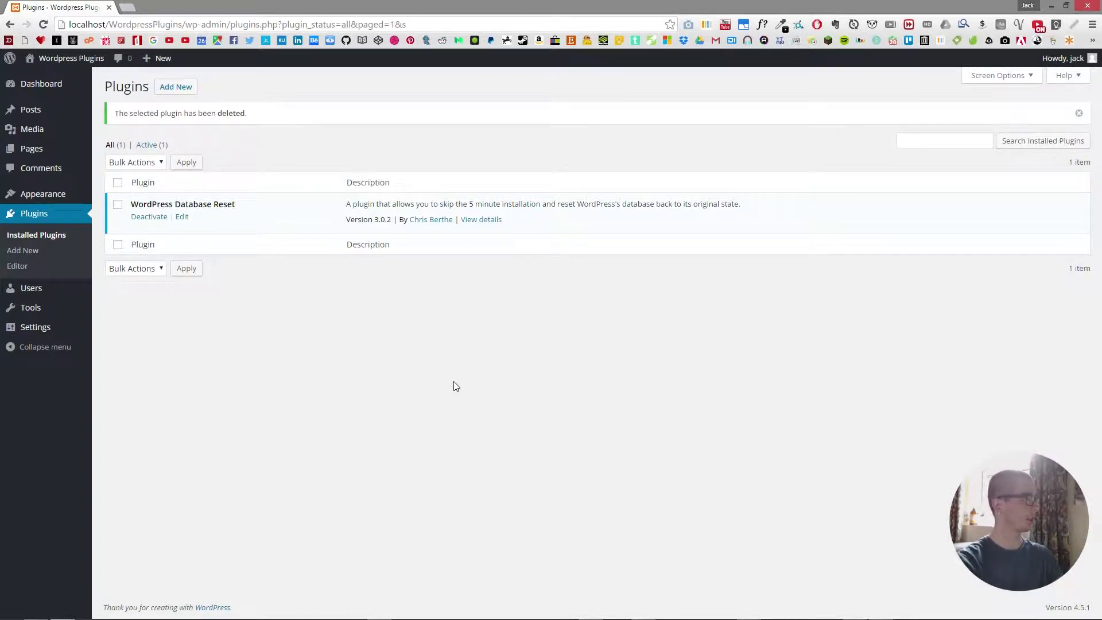
Step: Go to the Add Plugins page from the Plugins menu
click(22, 251)
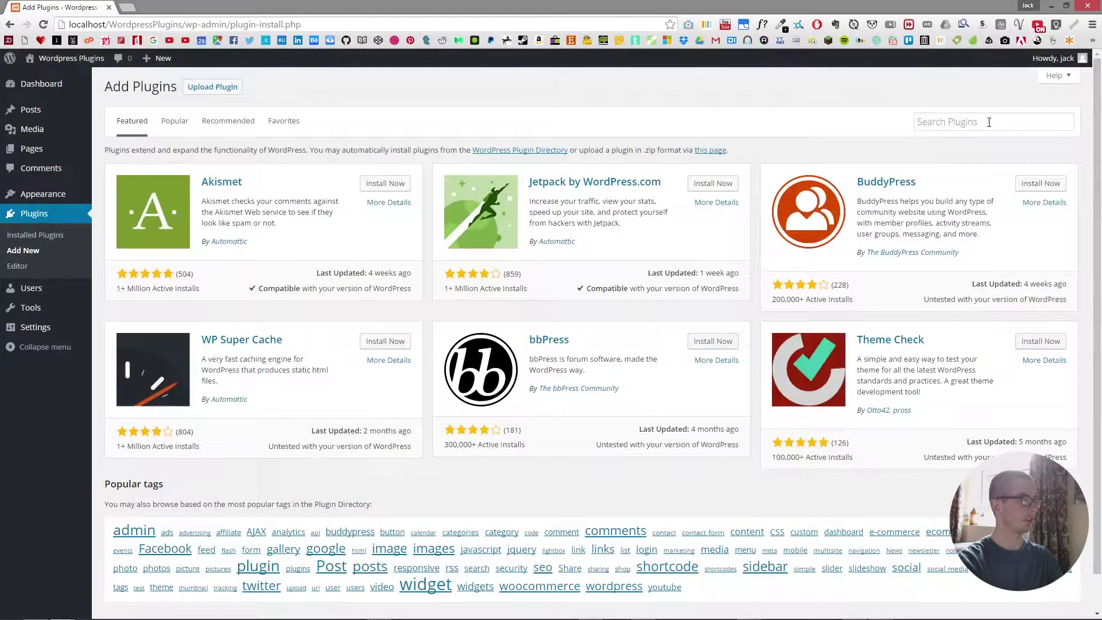
Step: Search for 'Favicon by RealFaviconGenerator', then install and activate the plugin
click(988, 122)
text(Favicon by RealFaviconGenerator)
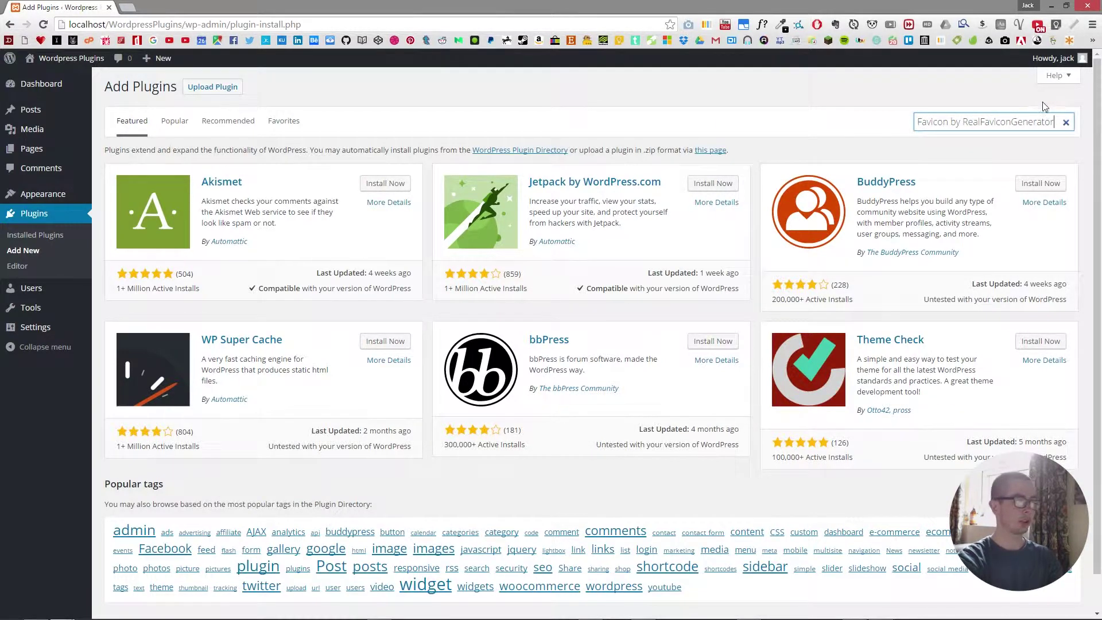
key(Return)
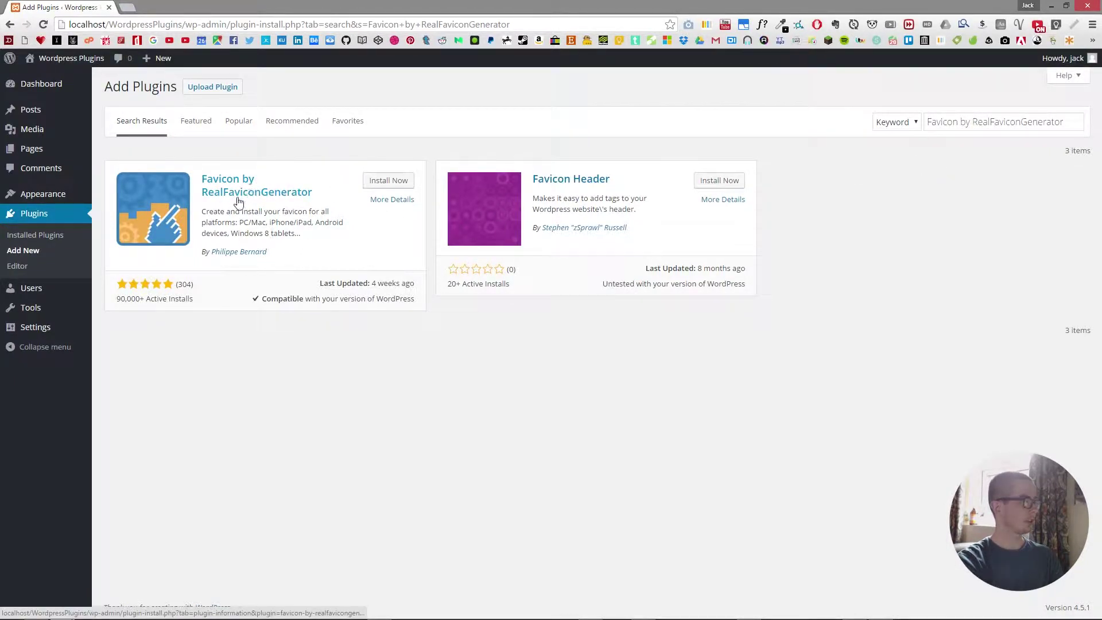
click(404, 181)
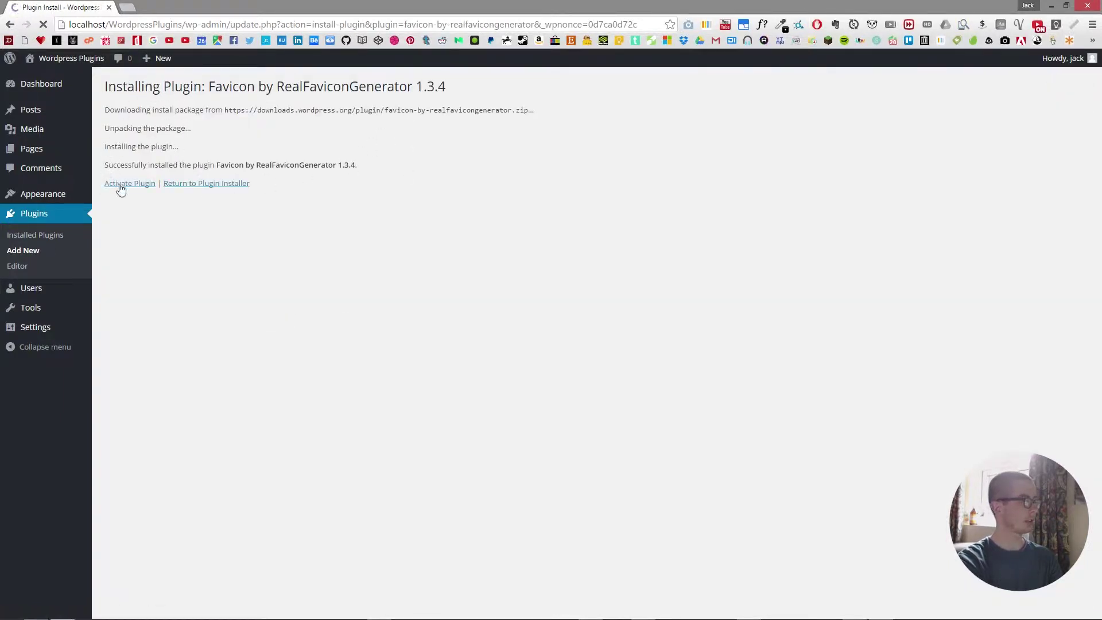
click(121, 185)
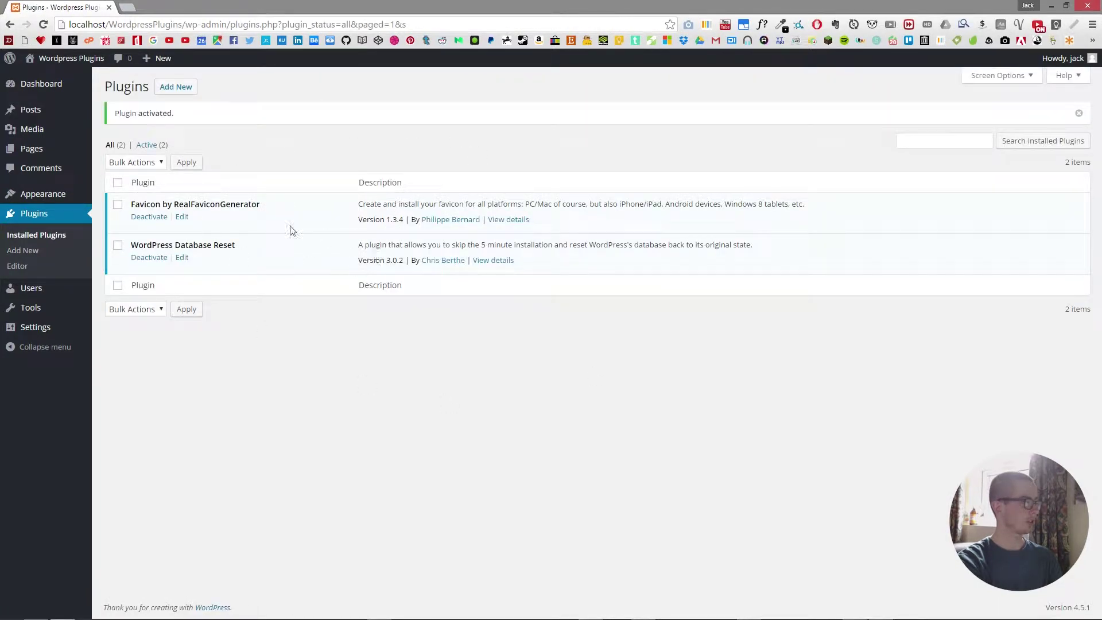
Step: Upload LOGO.jpg from the desktop as the Favicon master picture and generate the favicon
mouse_move(47, 200)
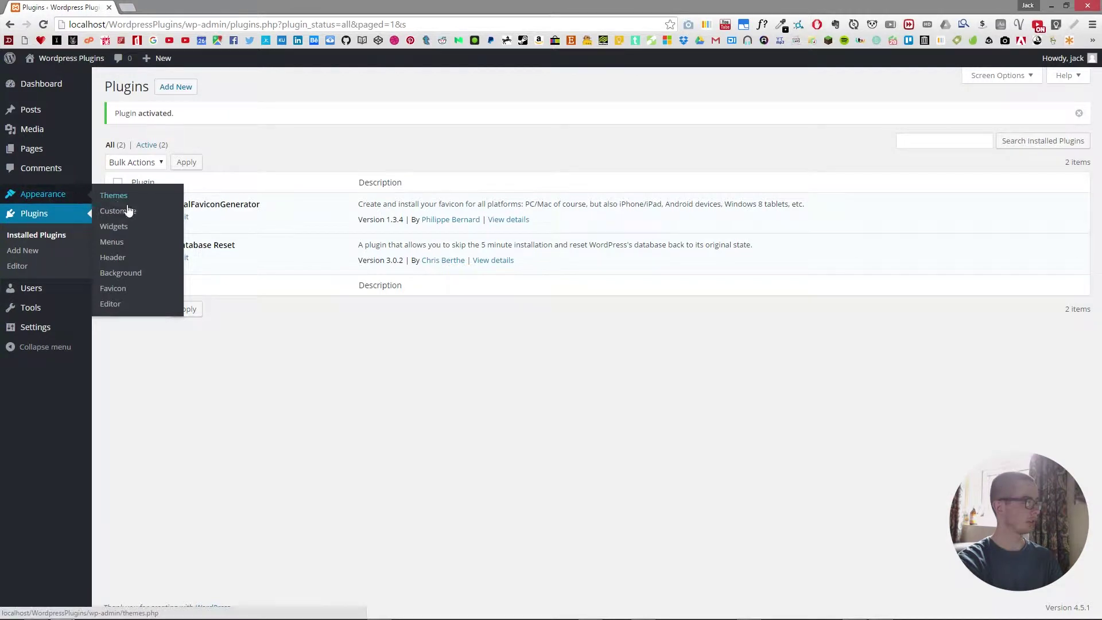
click(132, 290)
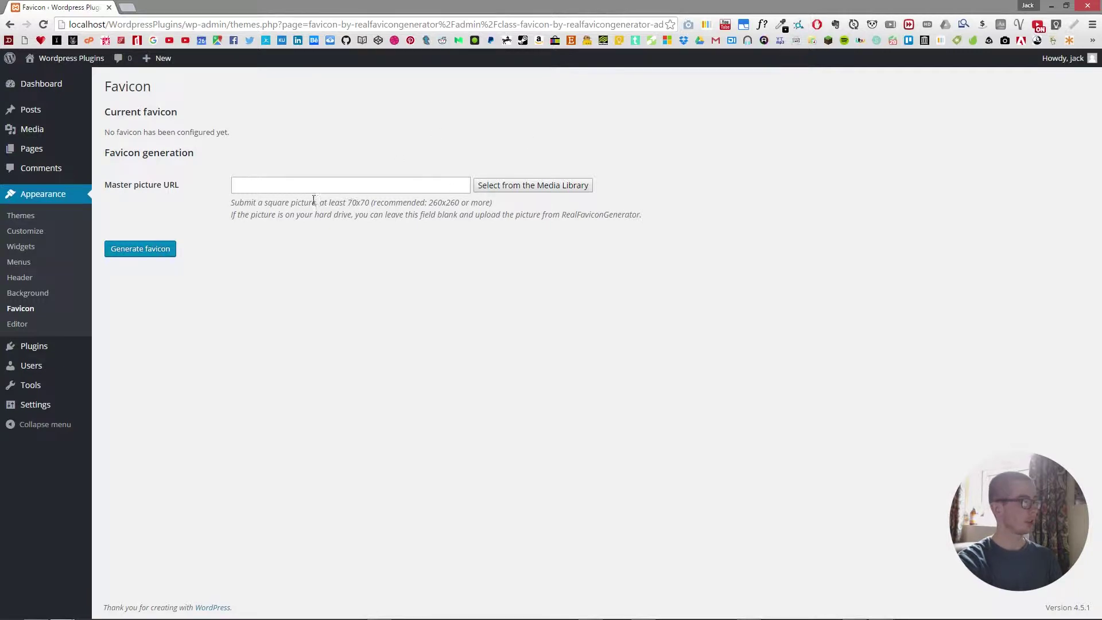
click(533, 183)
click(53, 104)
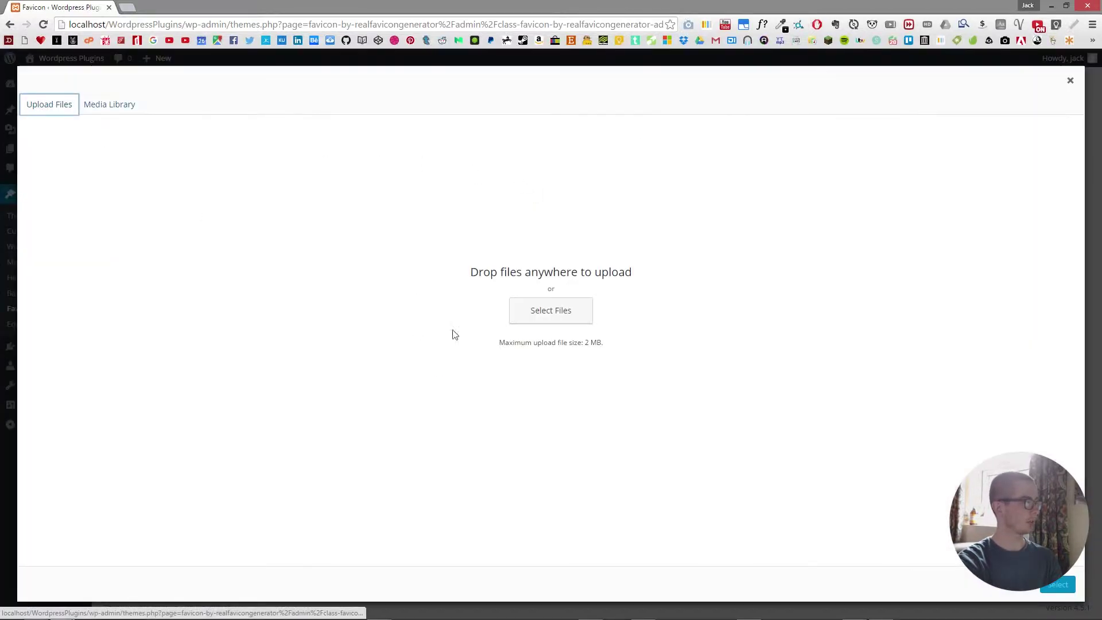
click(539, 317)
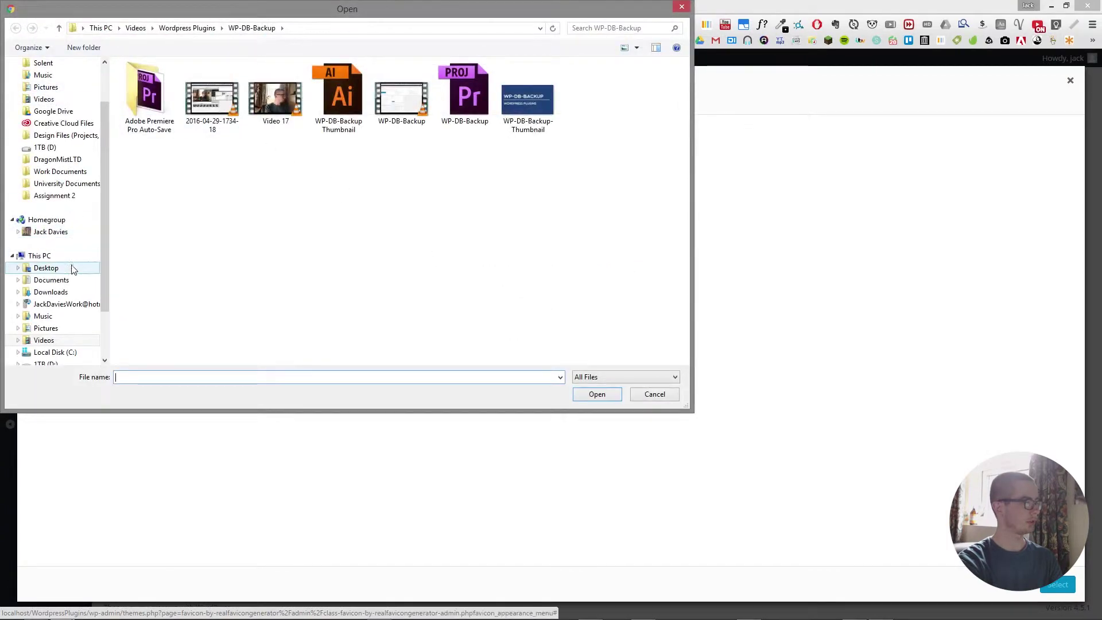
click(55, 267)
double_click(645, 98)
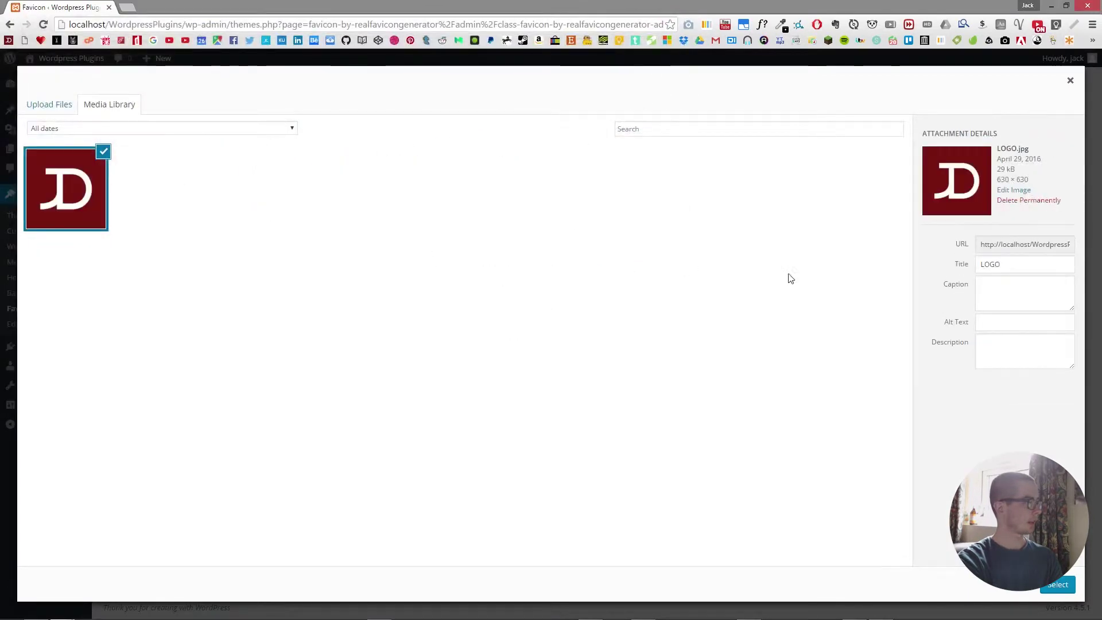
click(1057, 585)
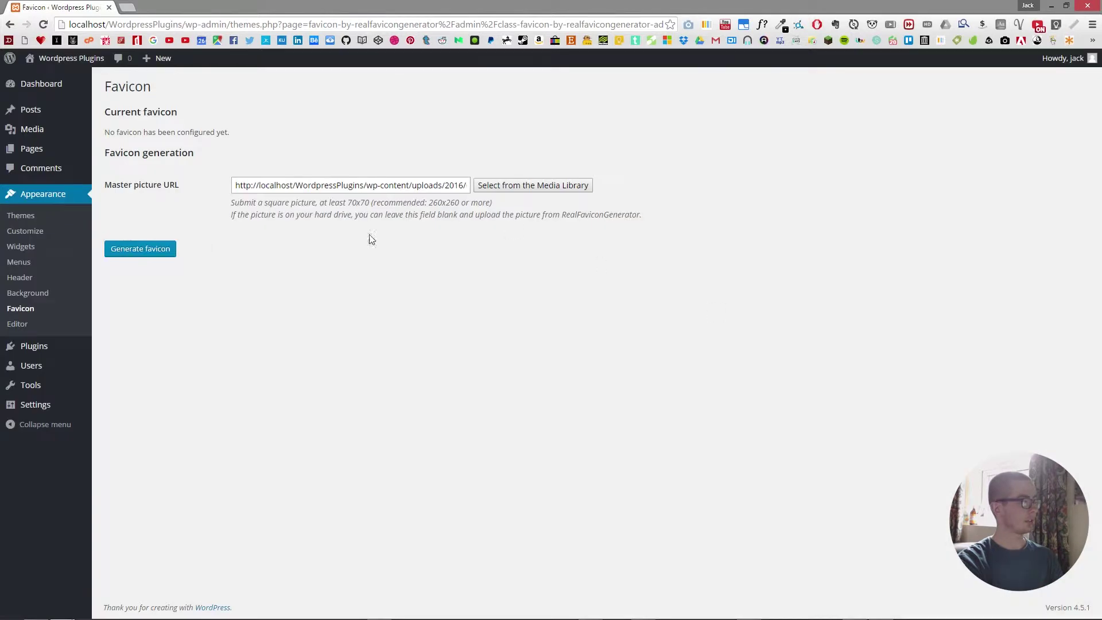
click(153, 255)
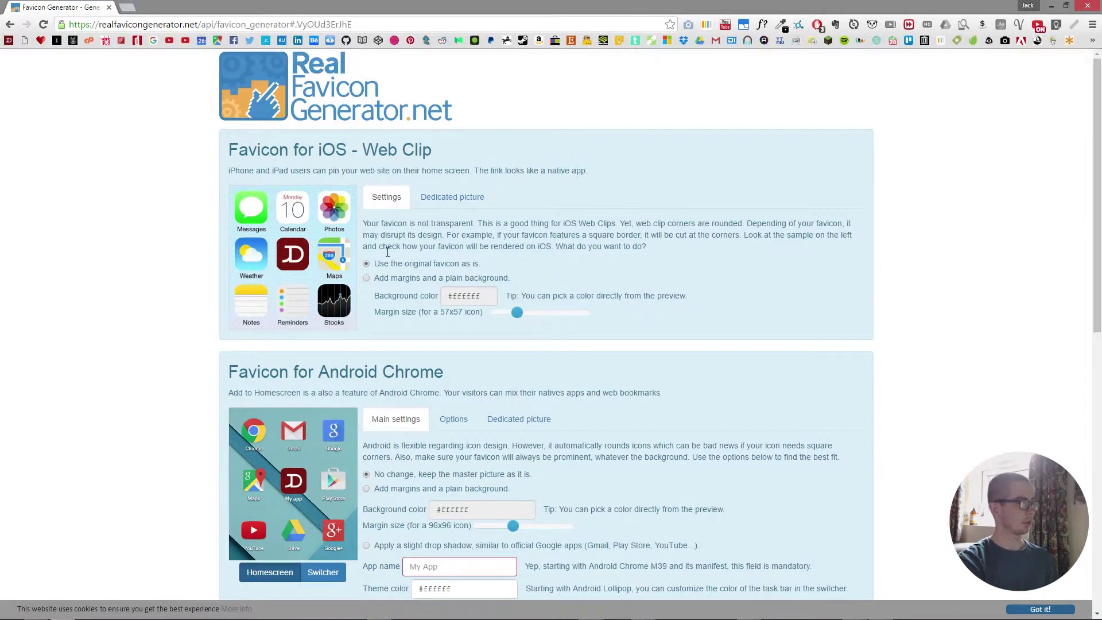
Step: Give the iOS web clip icon margins and a red #f01e1e background
click(368, 278)
mouse_move(516, 313)
mouse_down()
mouse_move(556, 312)
mouse_move(518, 312)
mouse_up()
click(494, 296)
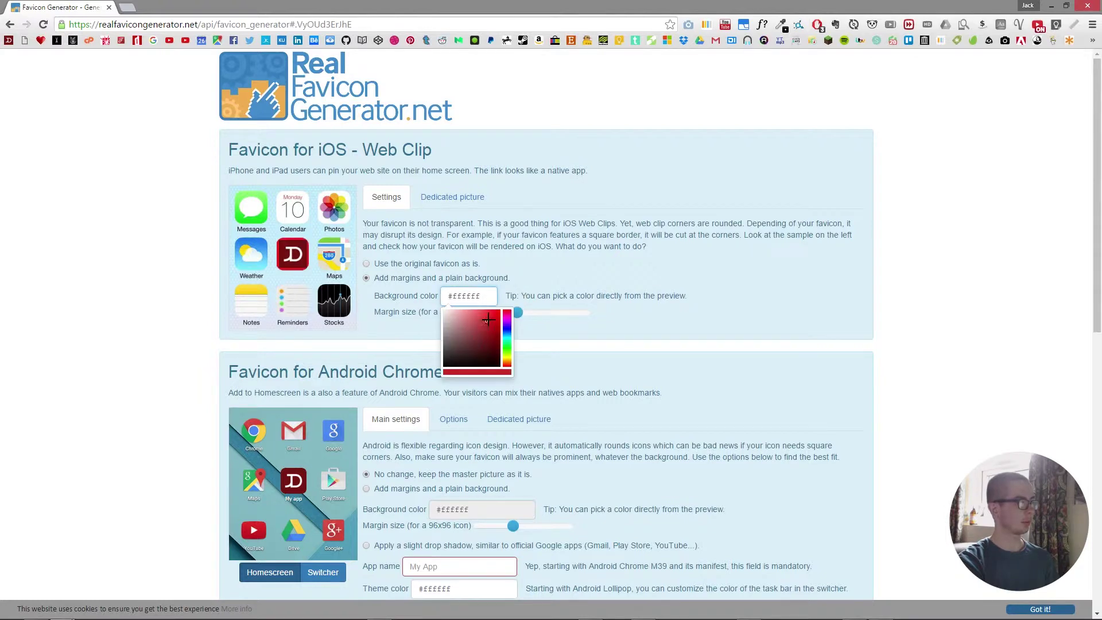
click(532, 321)
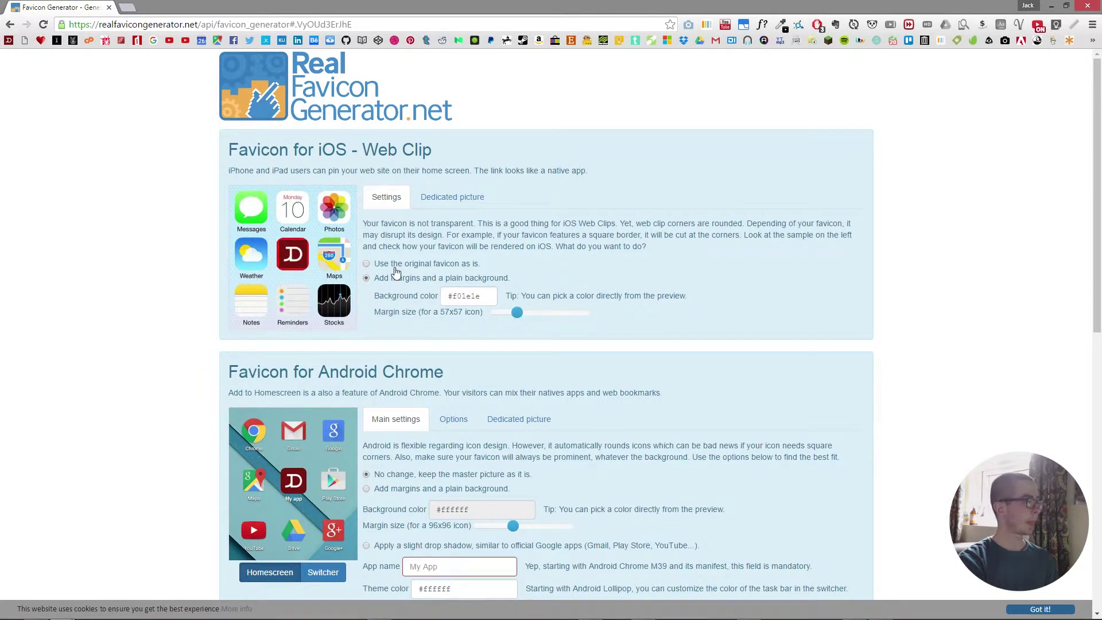
click(423, 265)
Step: Enter WJHM as the Android Chrome app name
scroll(520, 265, down, 4)
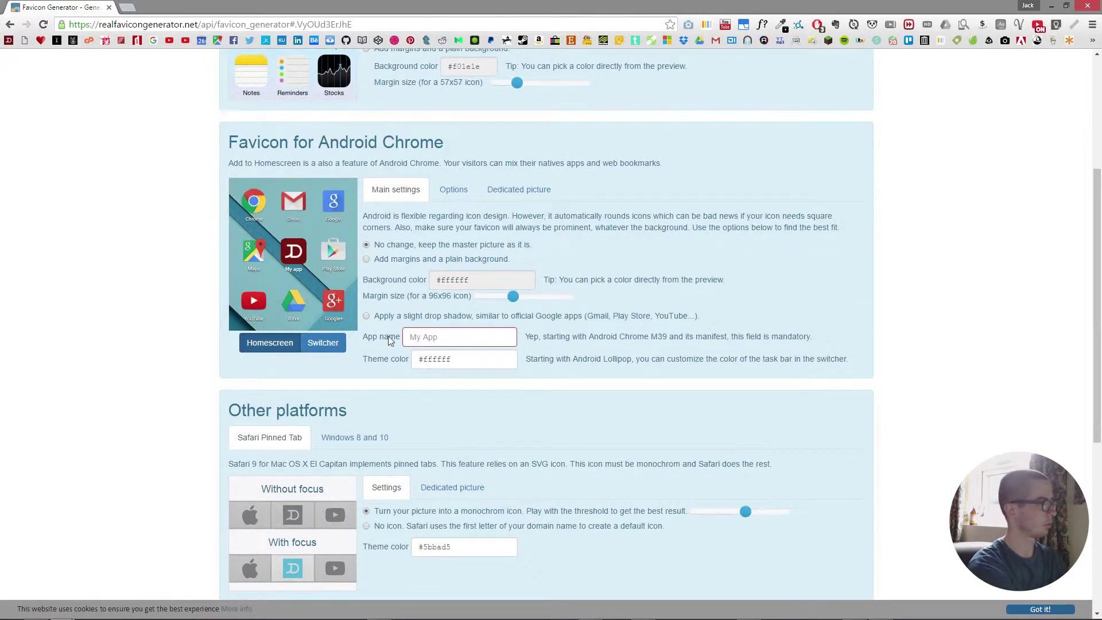
click(426, 338)
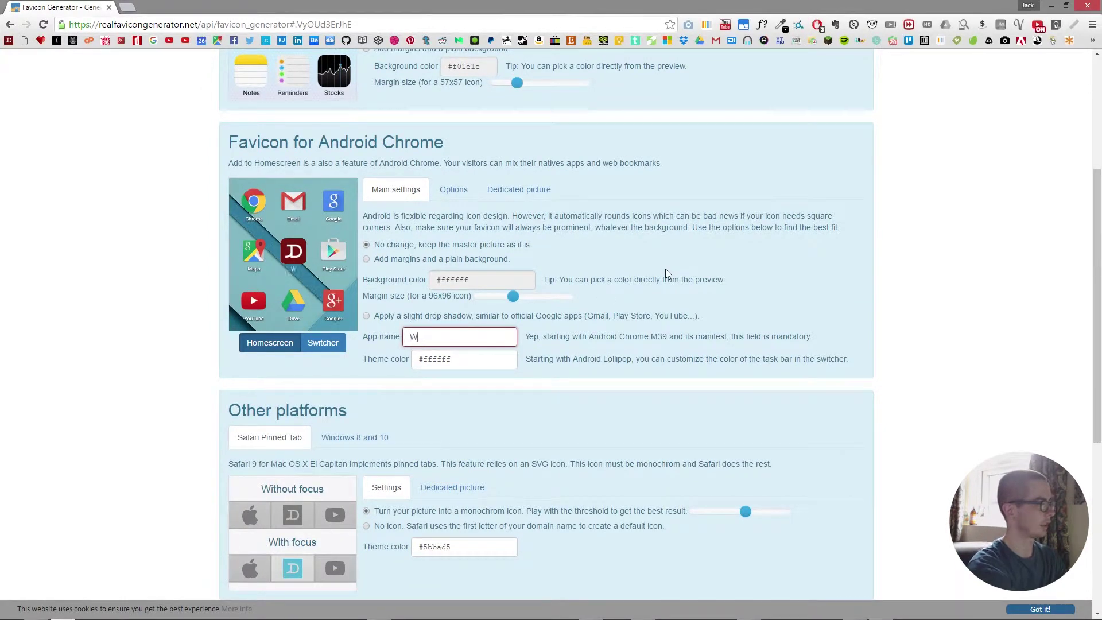
text(WJHS)
key(BackSpace)
text(M)
click(691, 370)
Step: Set the Windows 8 and 10 tile background to Dark Red (#b91d47)
scroll(691, 371, down, 4)
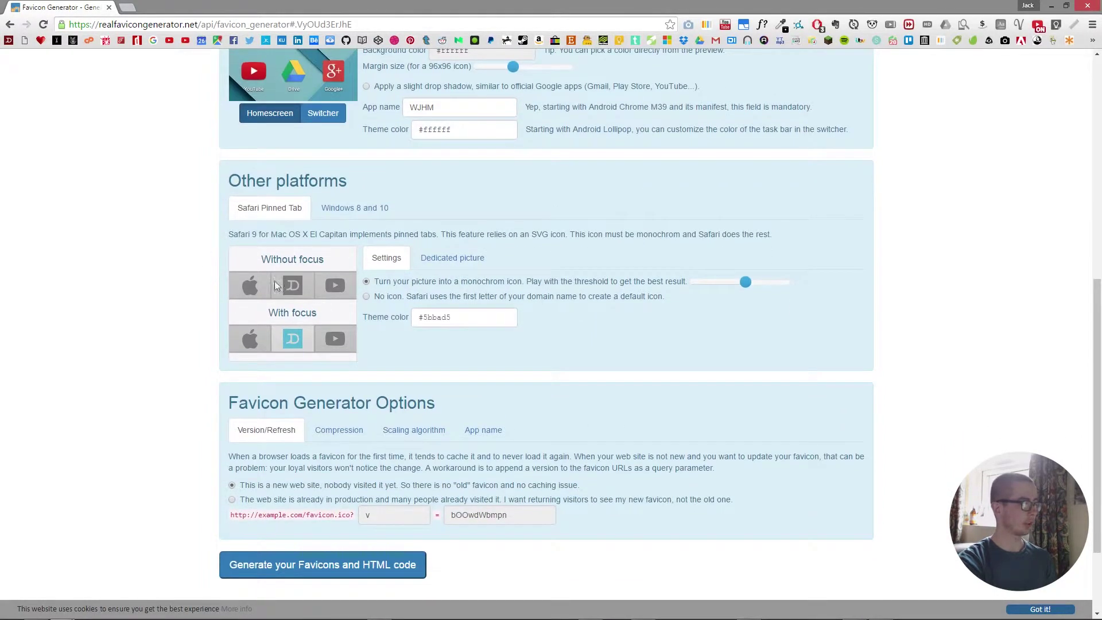
click(351, 215)
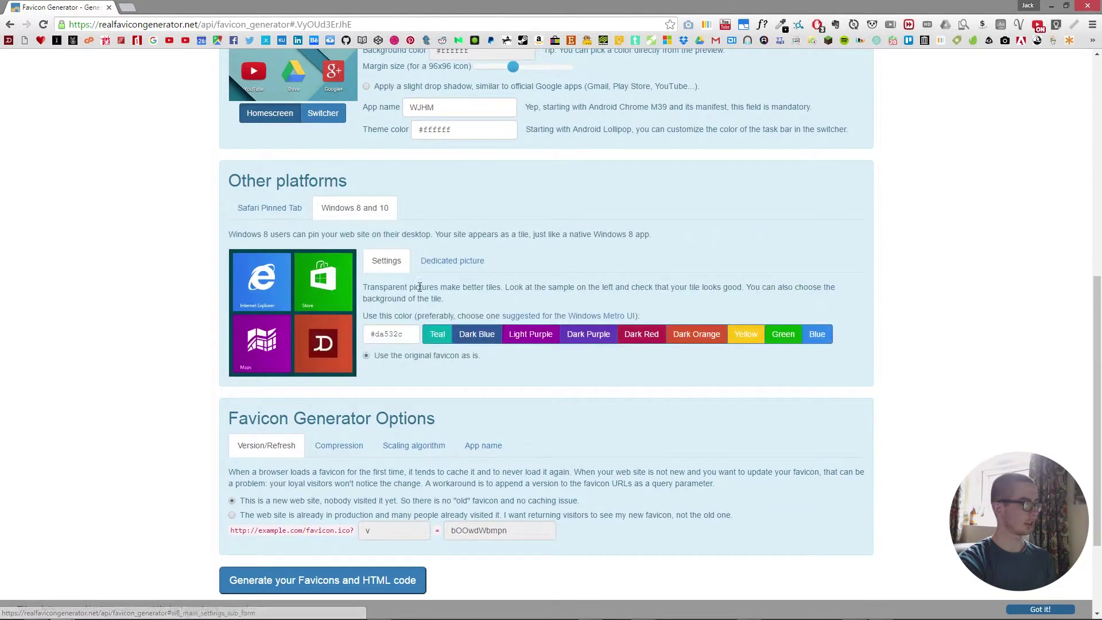
click(641, 343)
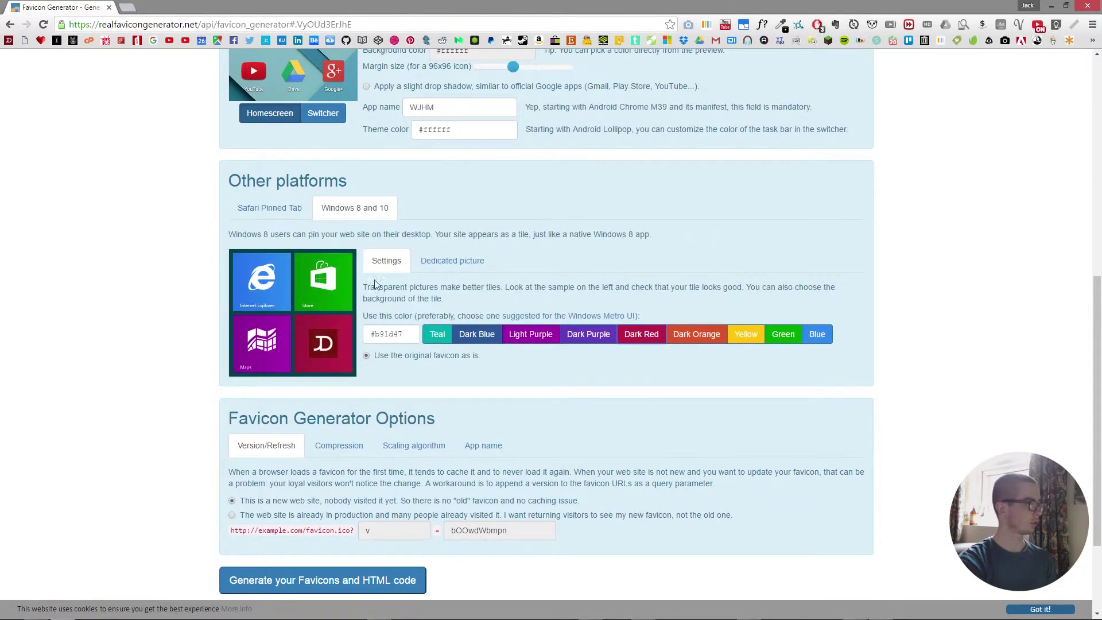
click(439, 262)
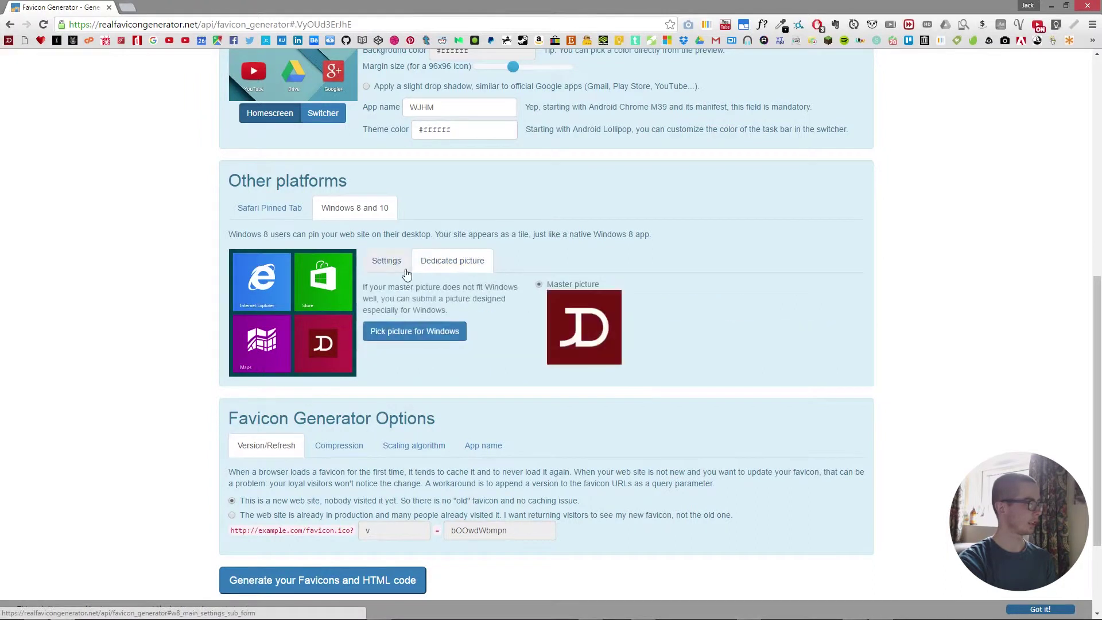
click(287, 216)
scroll(345, 396, down, 2)
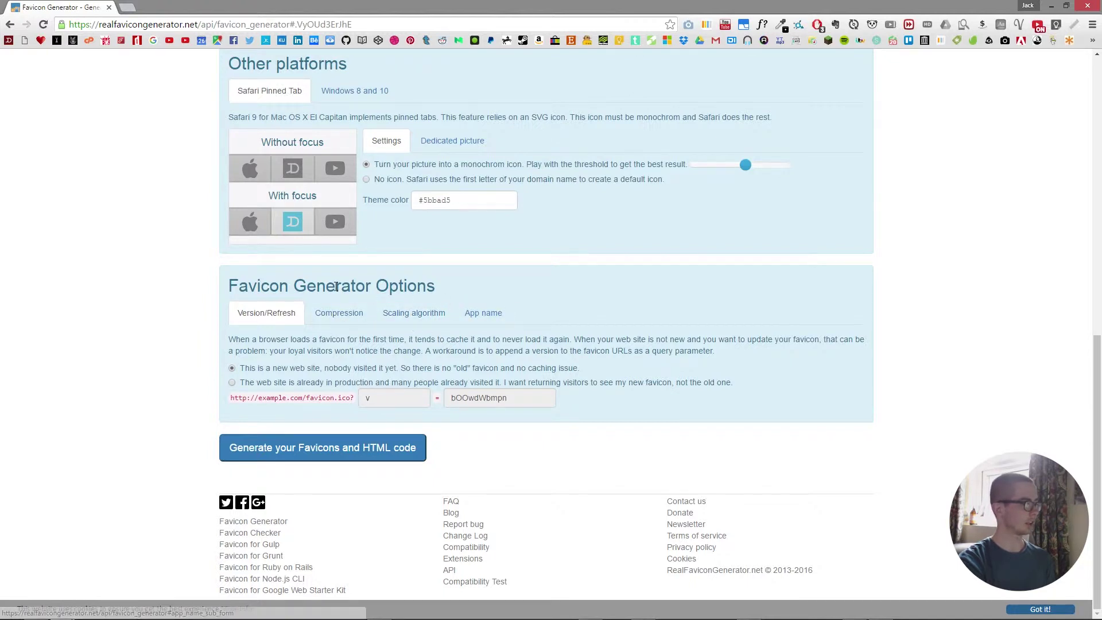
click(483, 315)
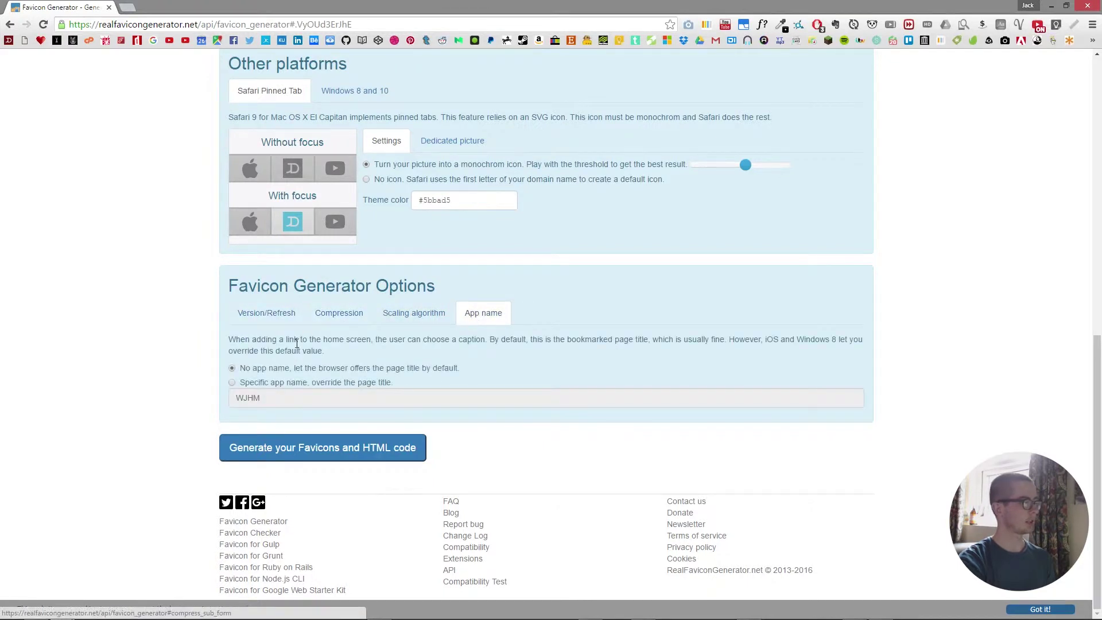
Step: Choose the specific app name WJHM and generate the favicons and HTML code
click(282, 383)
click(361, 443)
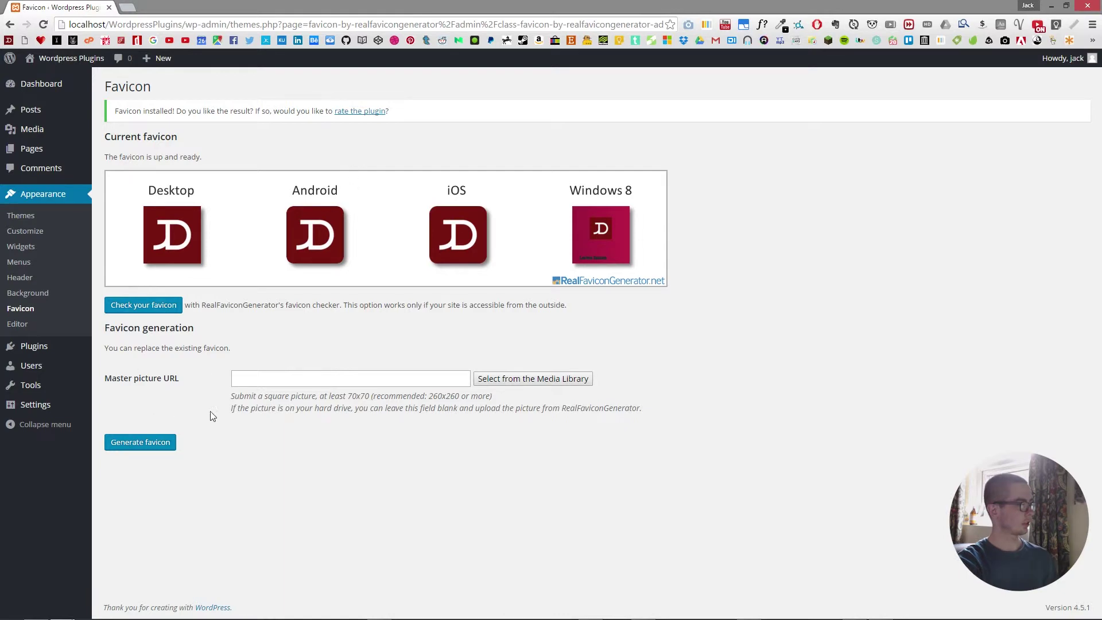
click(180, 305)
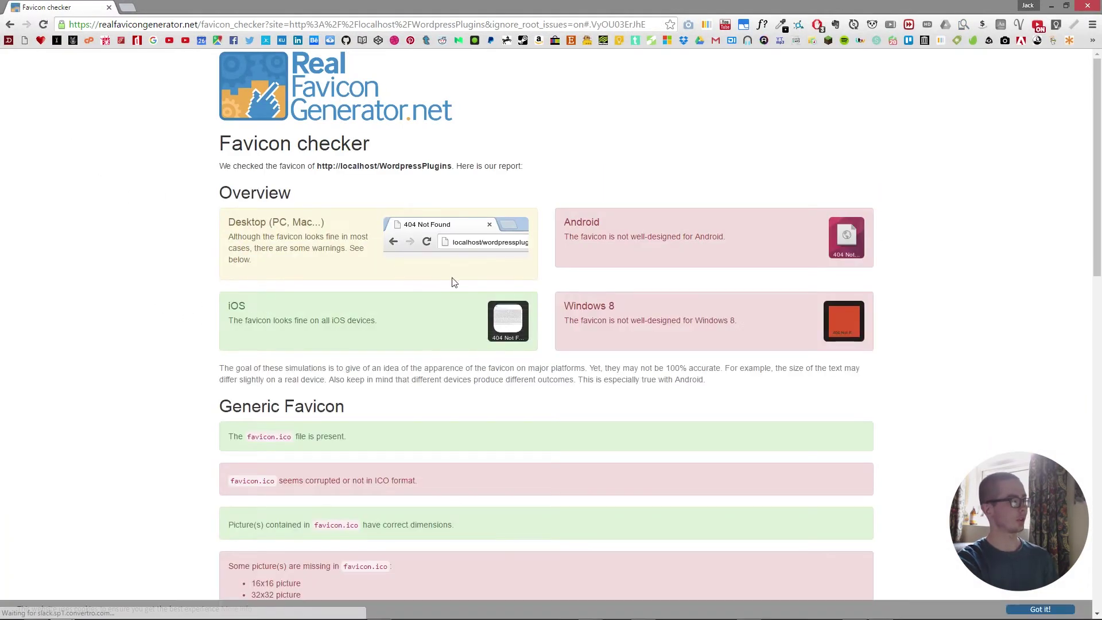
scroll(498, 238, down, 1)
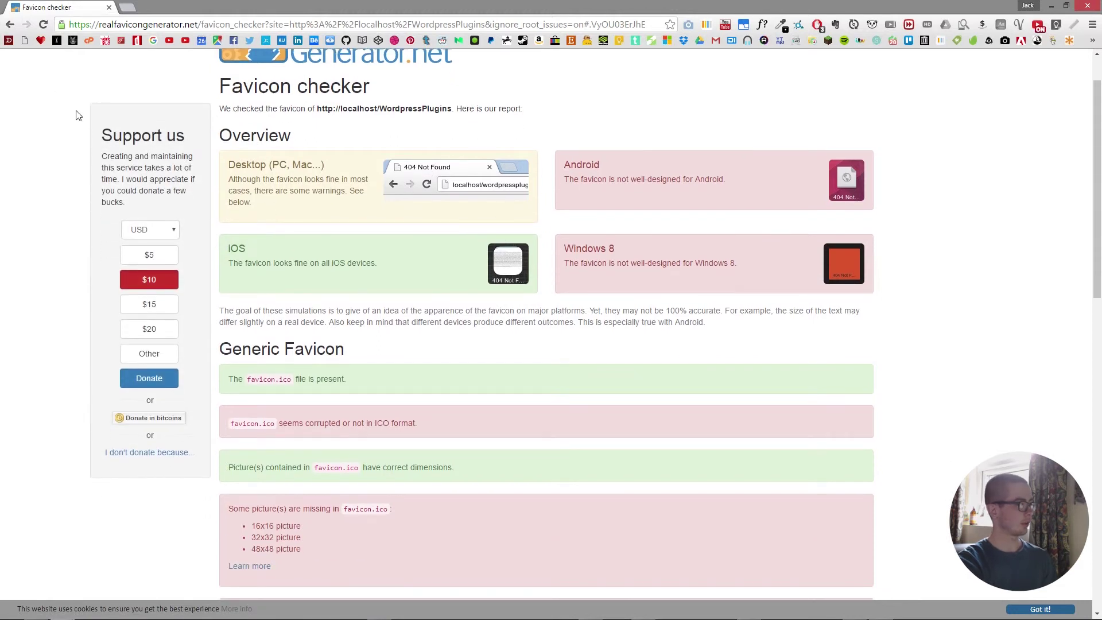
click(9, 24)
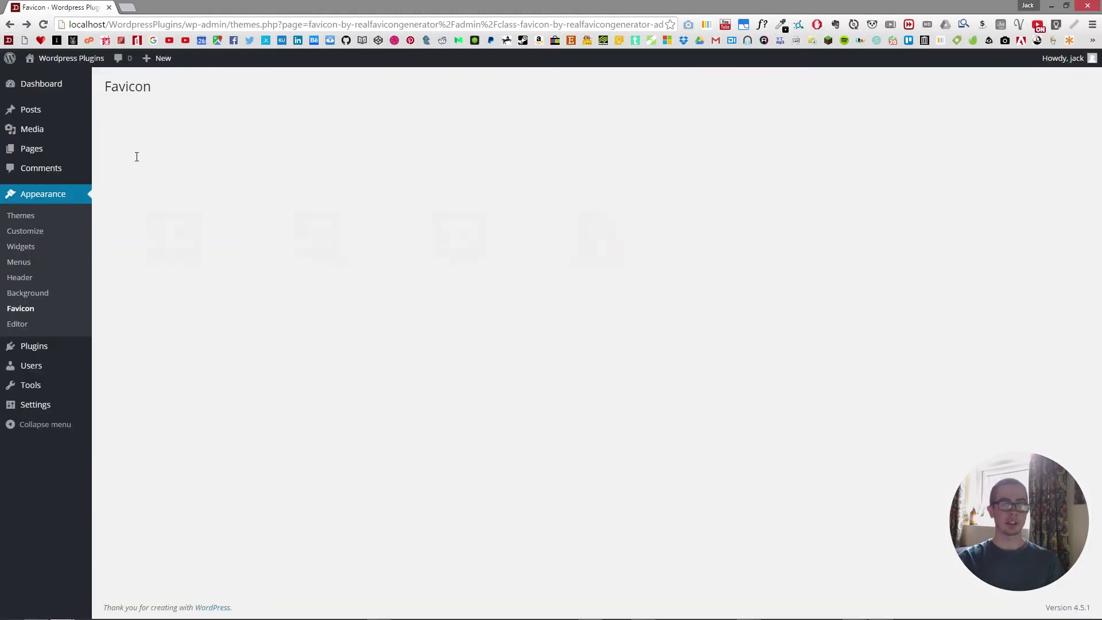